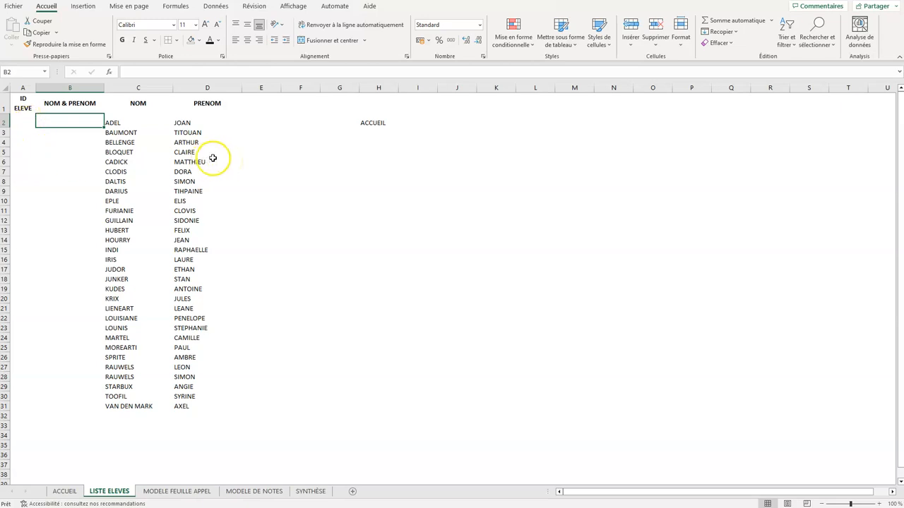
Step: Format the student list A1:D31 as a table with headers, using the first blue style of the Moyen group
left_click(211, 161)
left_click_drag(22, 106, 216, 406)
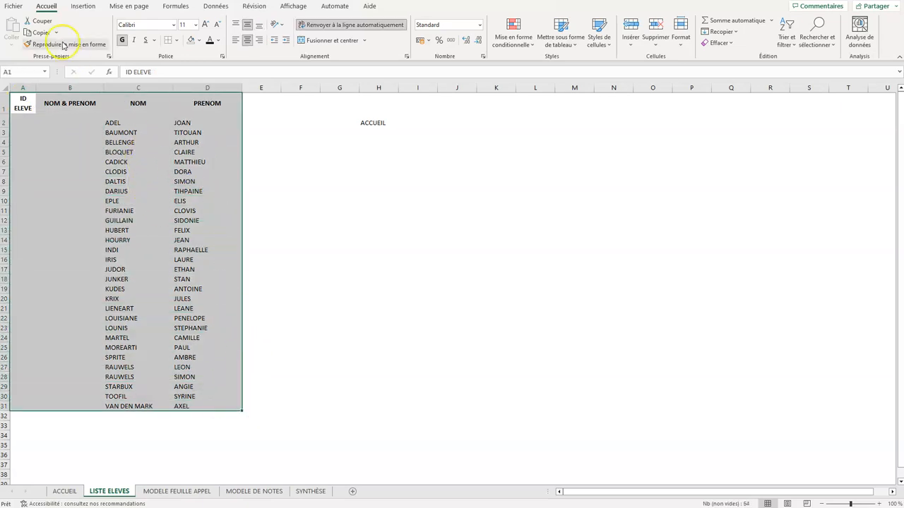
left_click(574, 47)
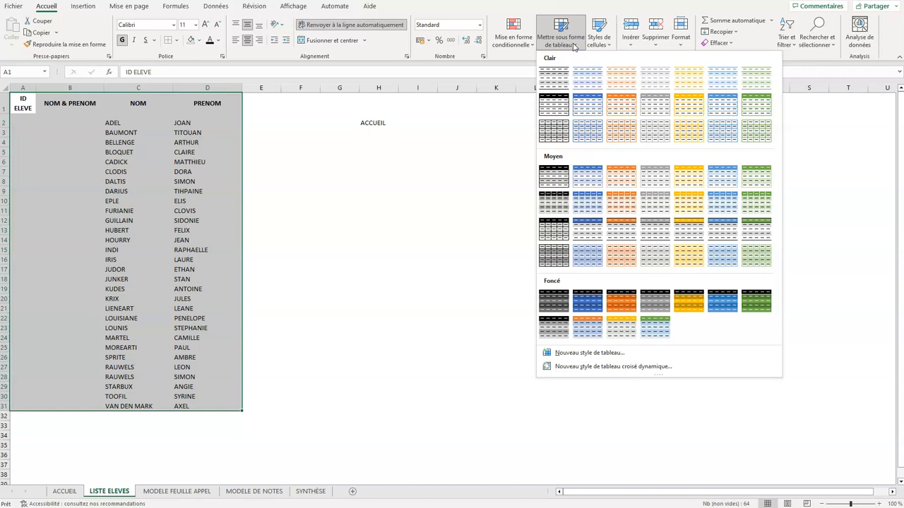
left_click(590, 179)
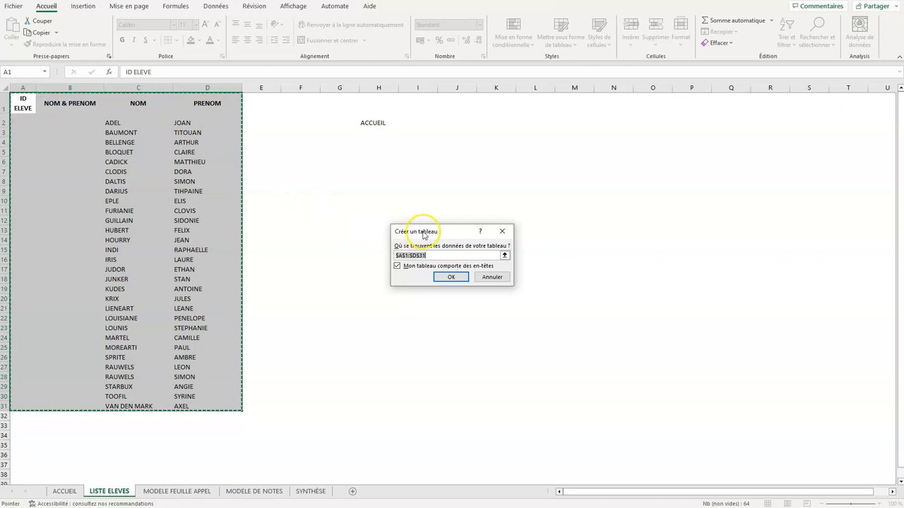
left_click_drag(448, 235, 453, 167)
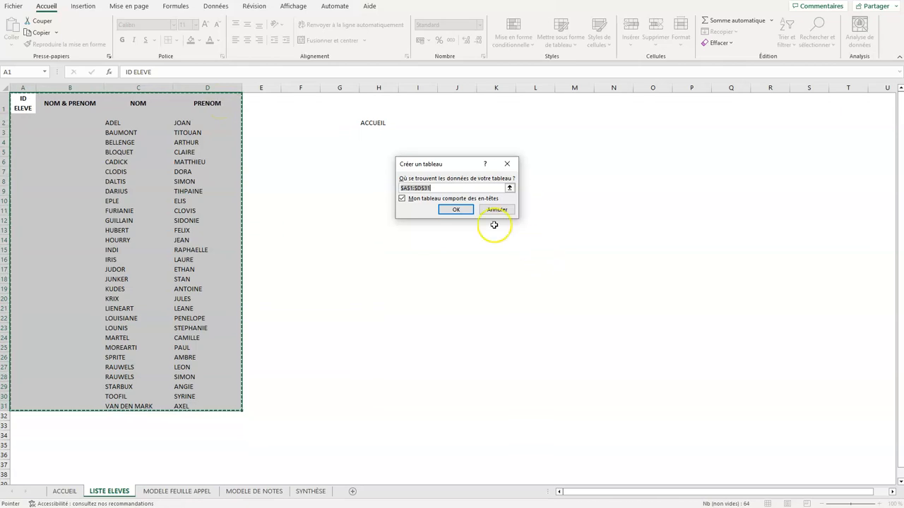
left_click(455, 210)
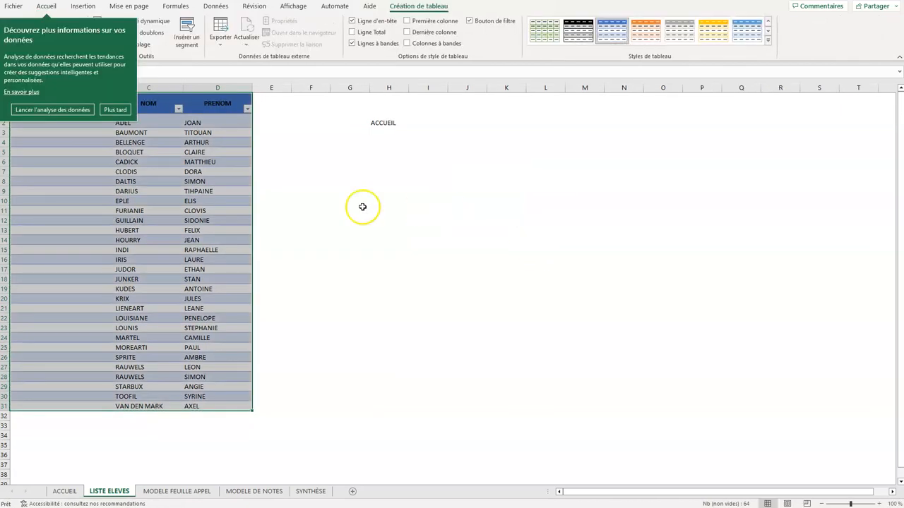
left_click(125, 112)
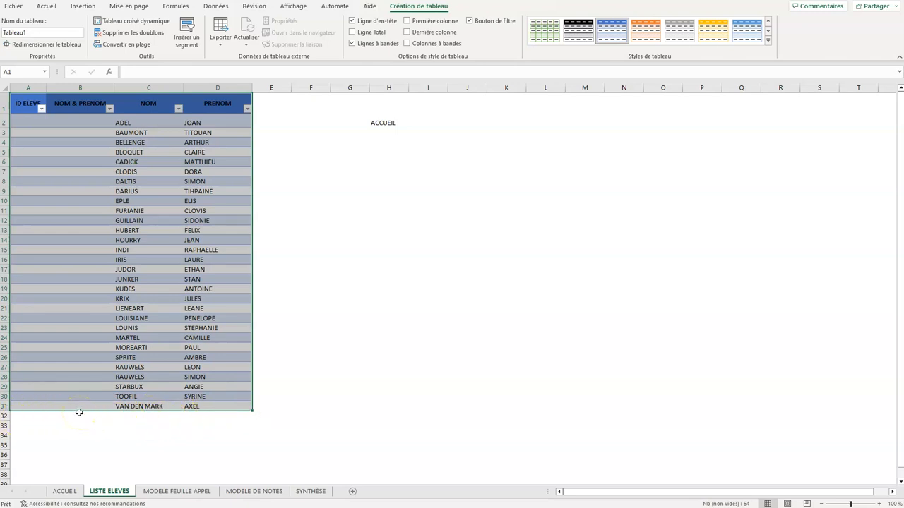
left_click(155, 229)
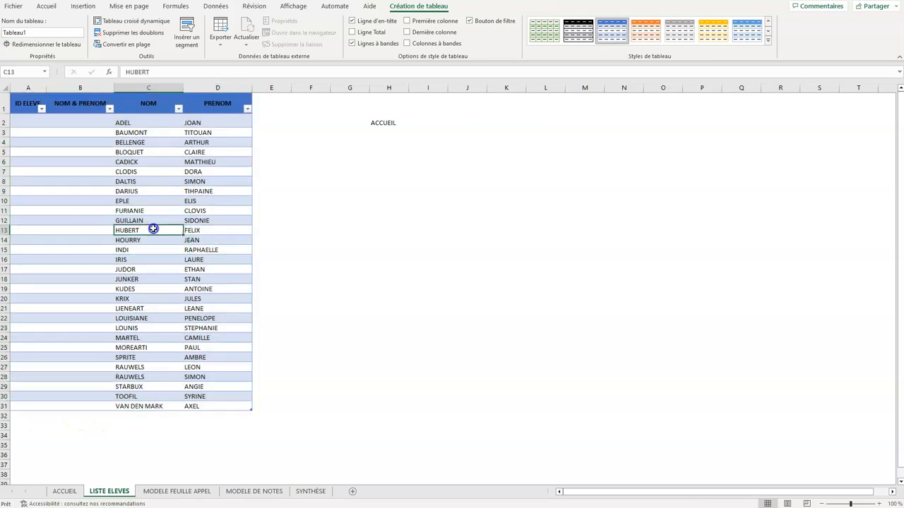
Step: Set the font colour of the table's header row A1:D1 to white
left_click_drag(21, 103, 218, 106)
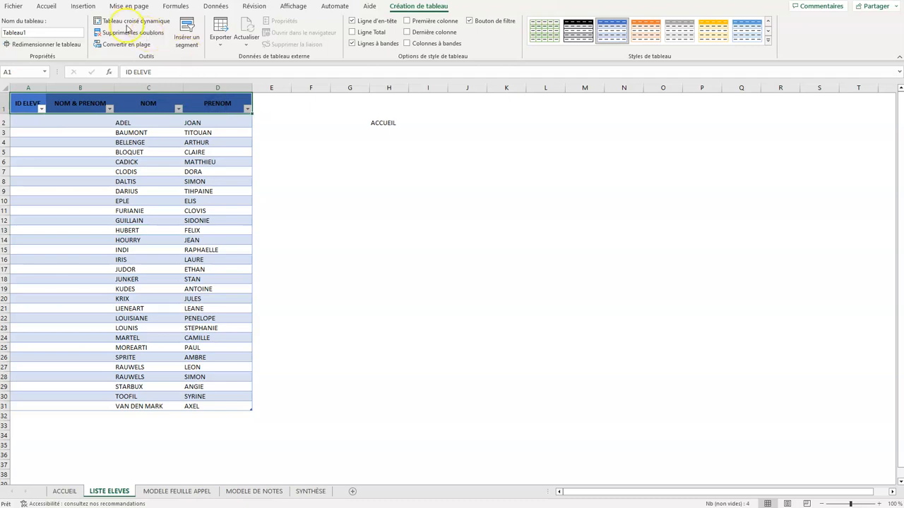
left_click(46, 7)
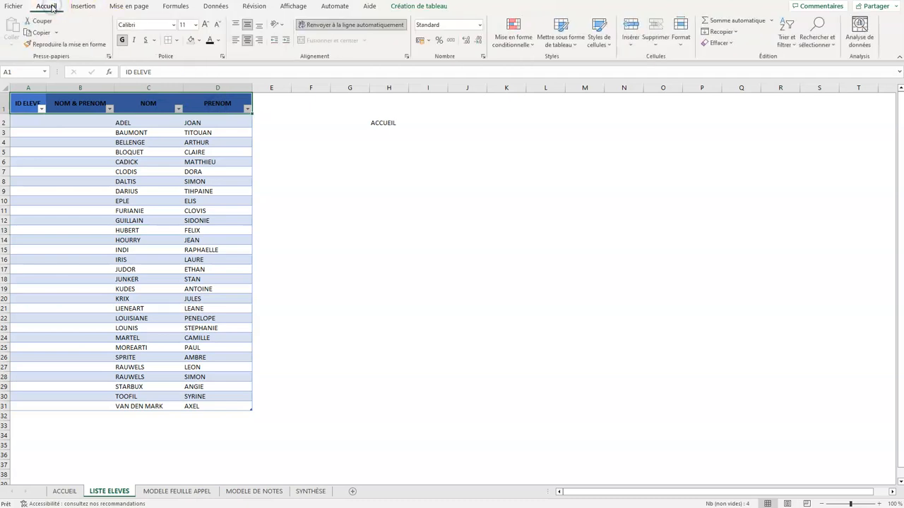
left_click_drag(35, 103, 226, 99)
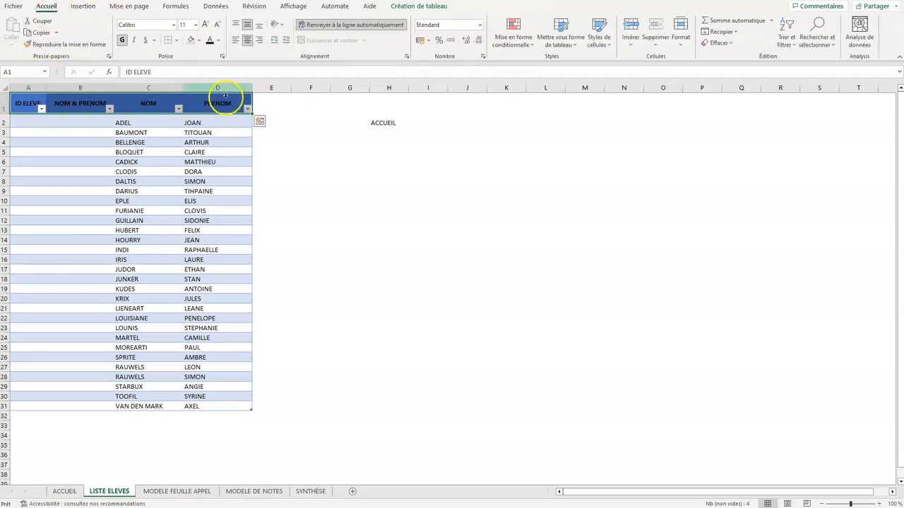
left_click(221, 40)
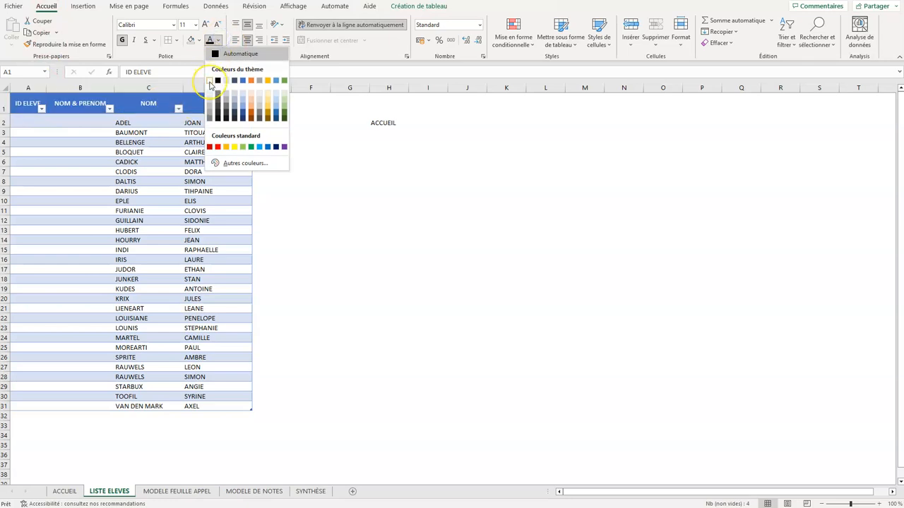
left_click(210, 82)
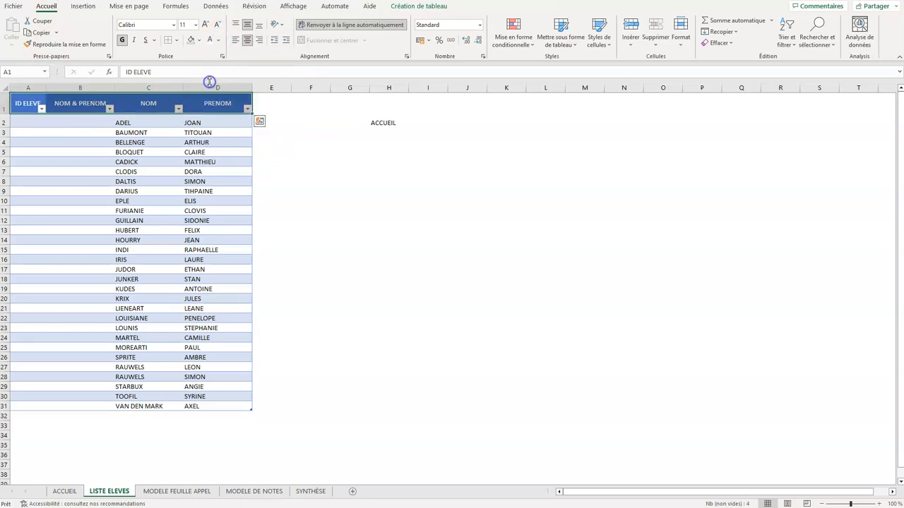
Step: Remove the filter buttons from the table's header row
left_click_drag(28, 102, 185, 103)
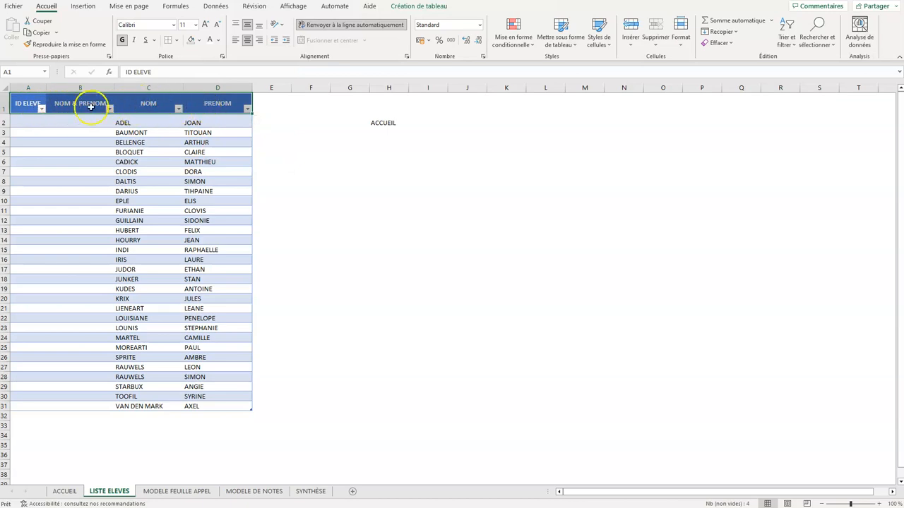
left_click_drag(41, 104, 218, 106)
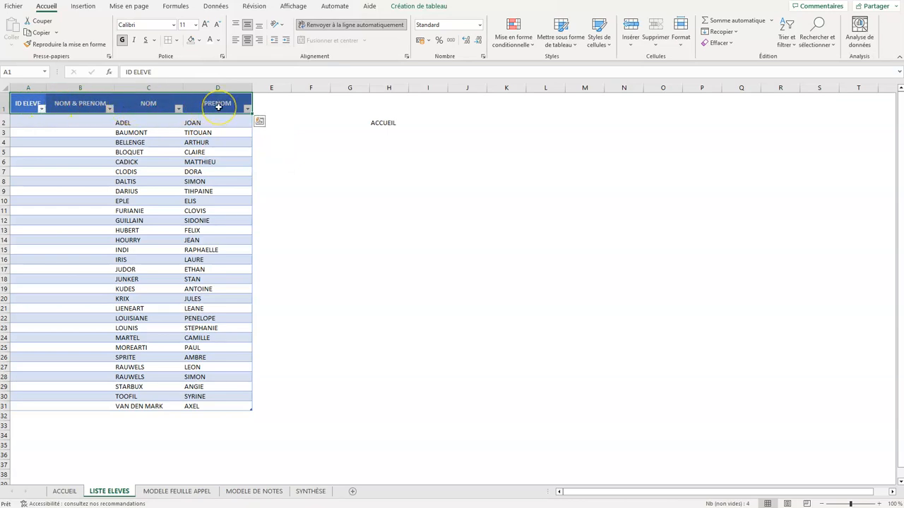
left_click(223, 8)
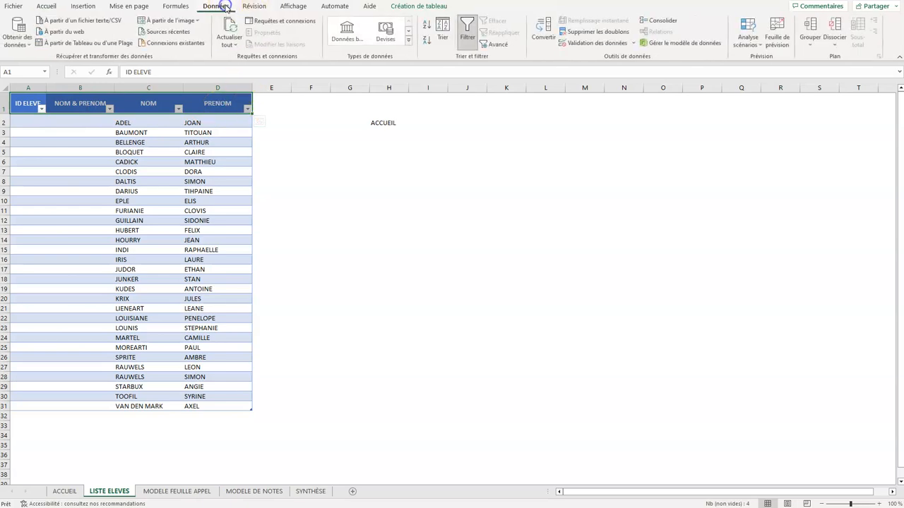
left_click(471, 37)
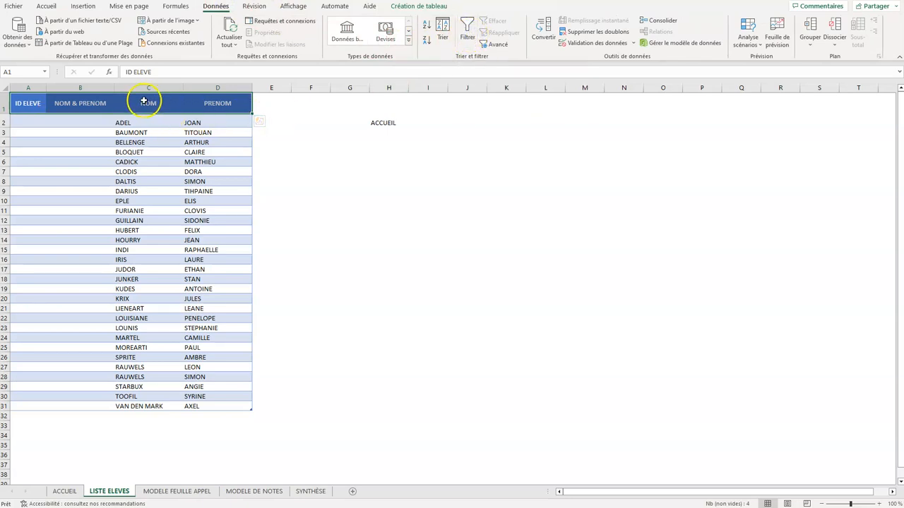
left_click(94, 124)
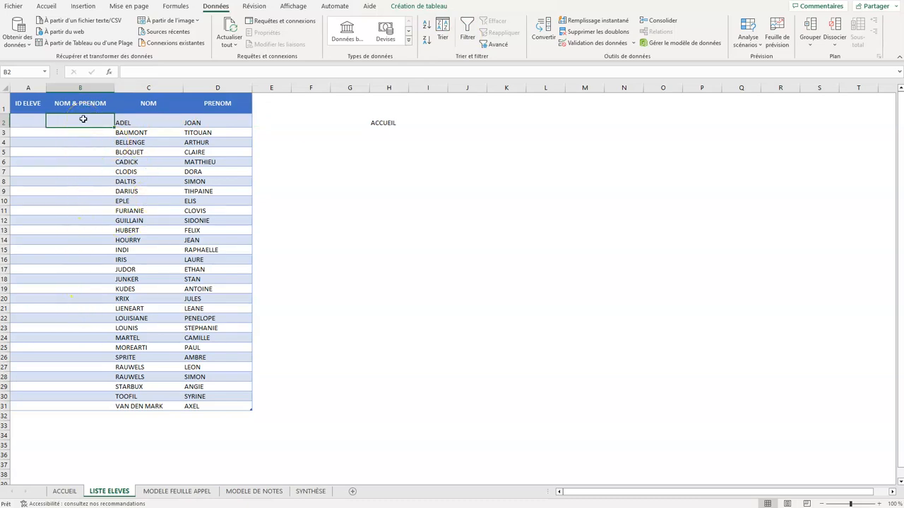
left_click(89, 121)
type("+")
key("BackSpace")
type("=")
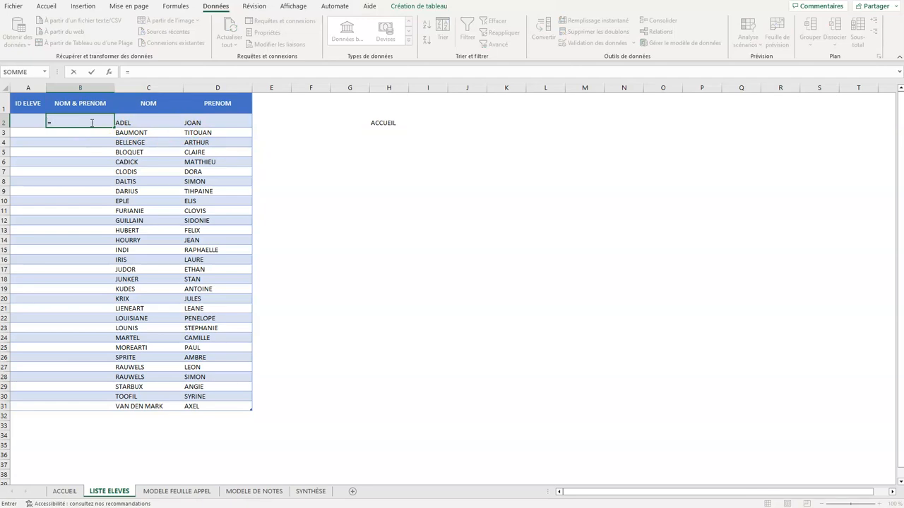
type("con")
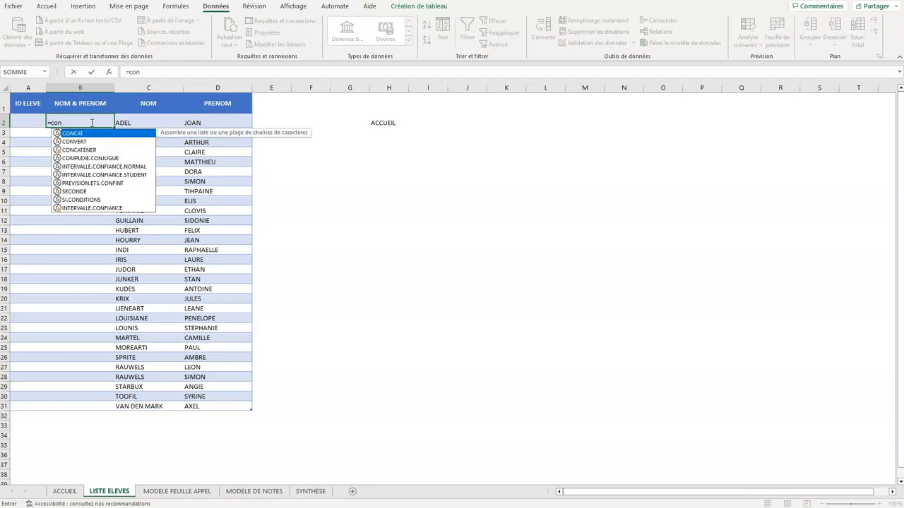
type("catener")
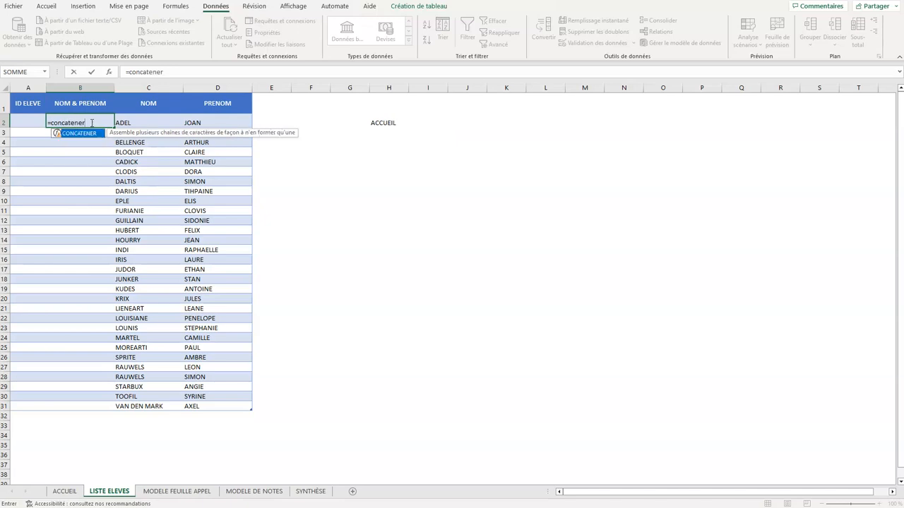
type("(")
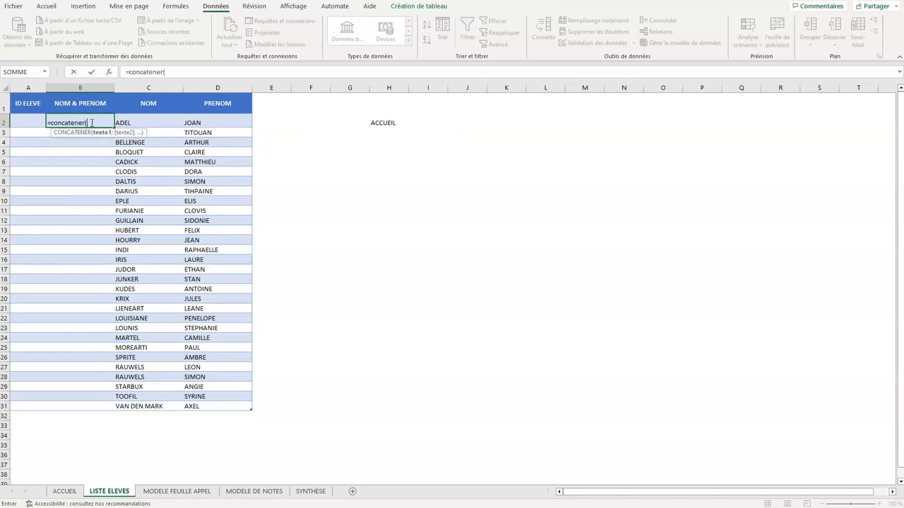
left_click(148, 122)
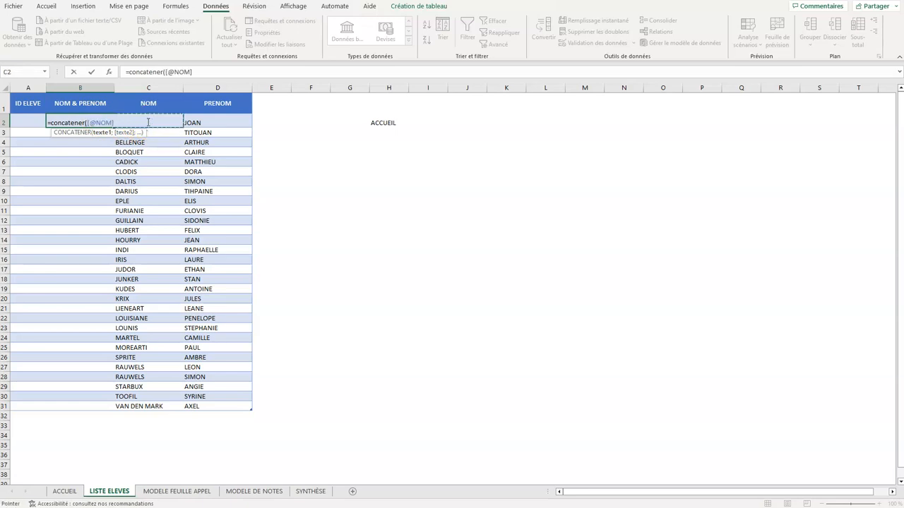
type(";")
type(";")
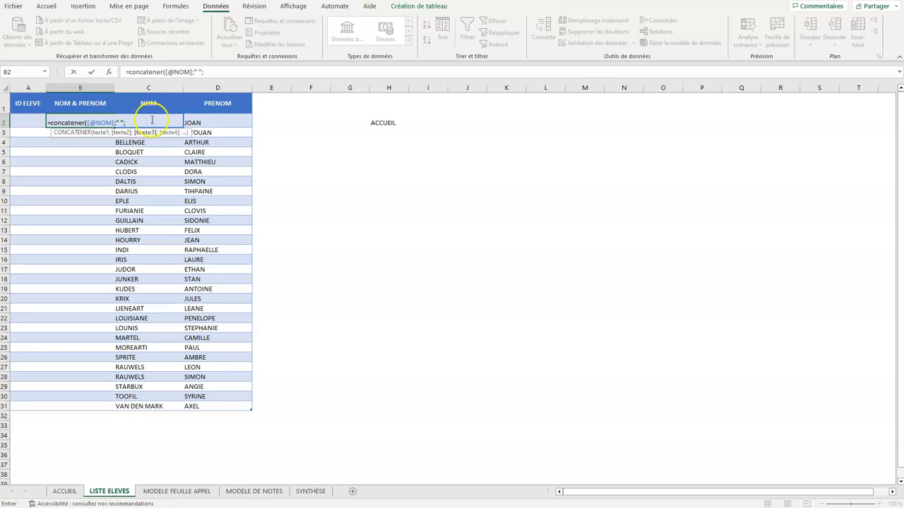
left_click(212, 122)
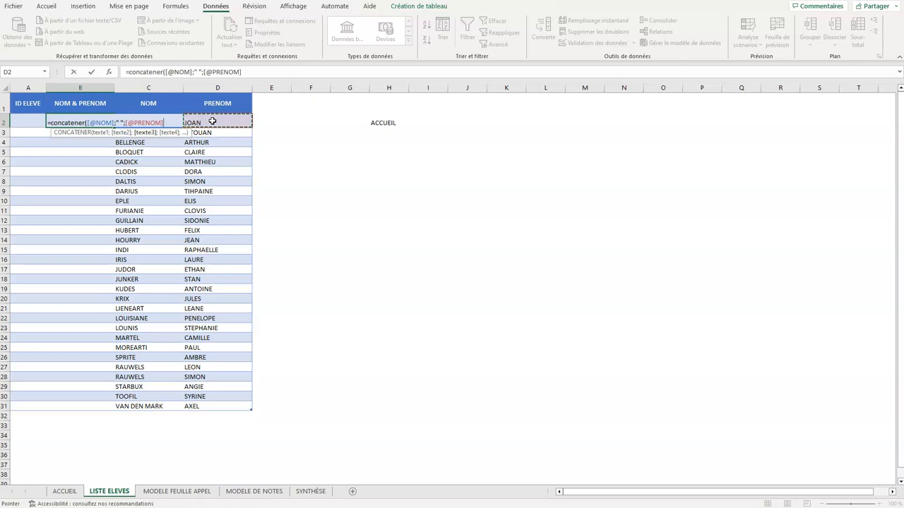
type(")")
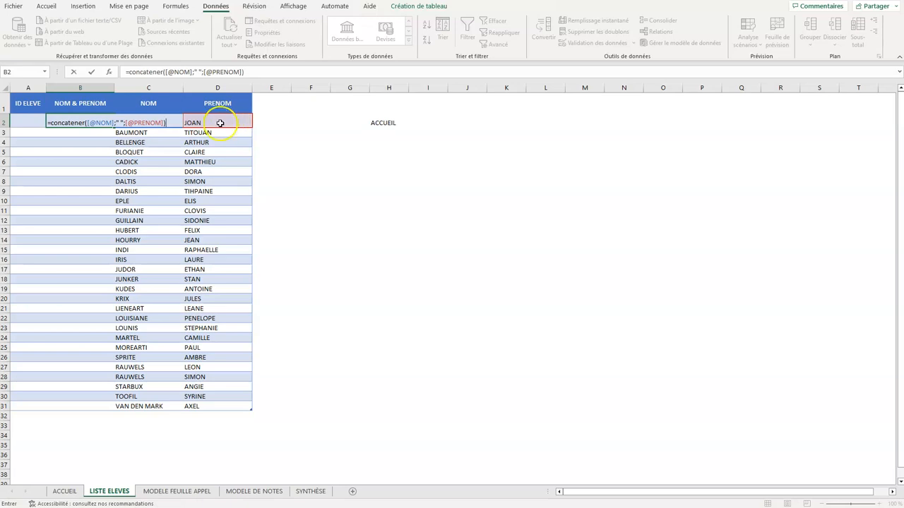
key("Return")
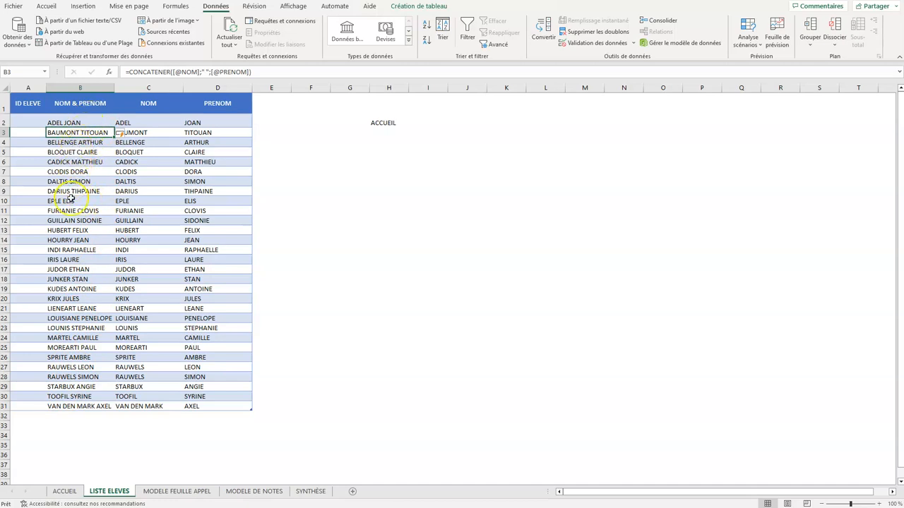
left_click(29, 124)
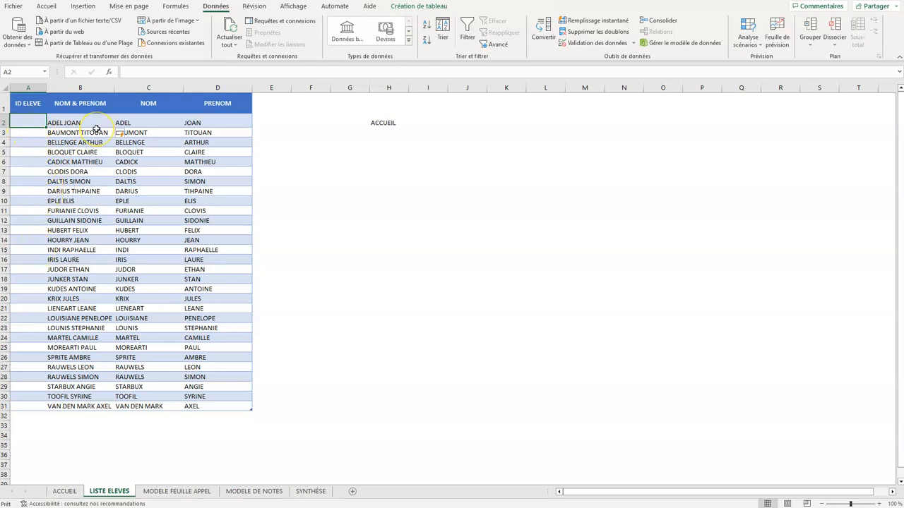
type("=")
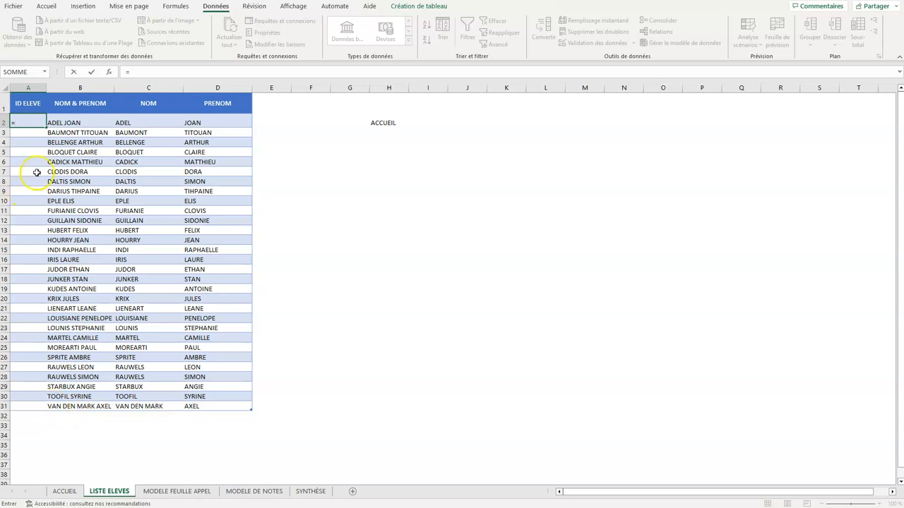
type("si")
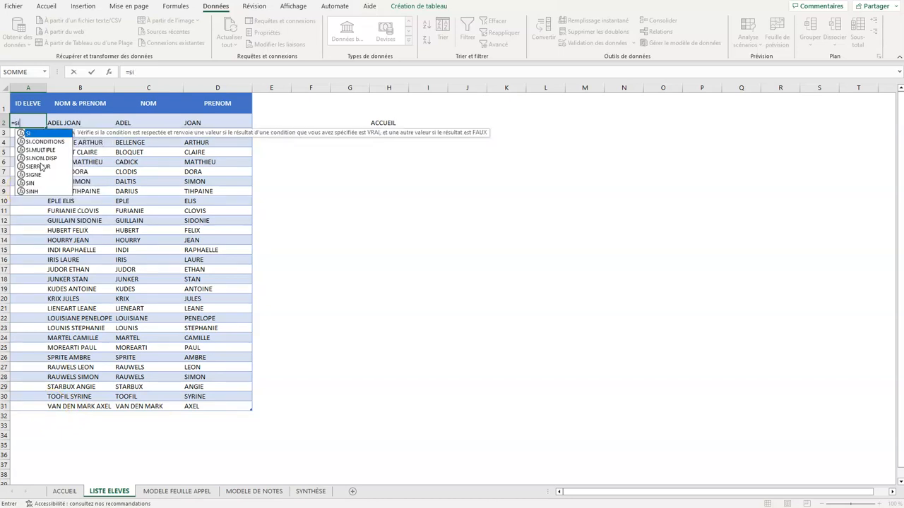
type("(")
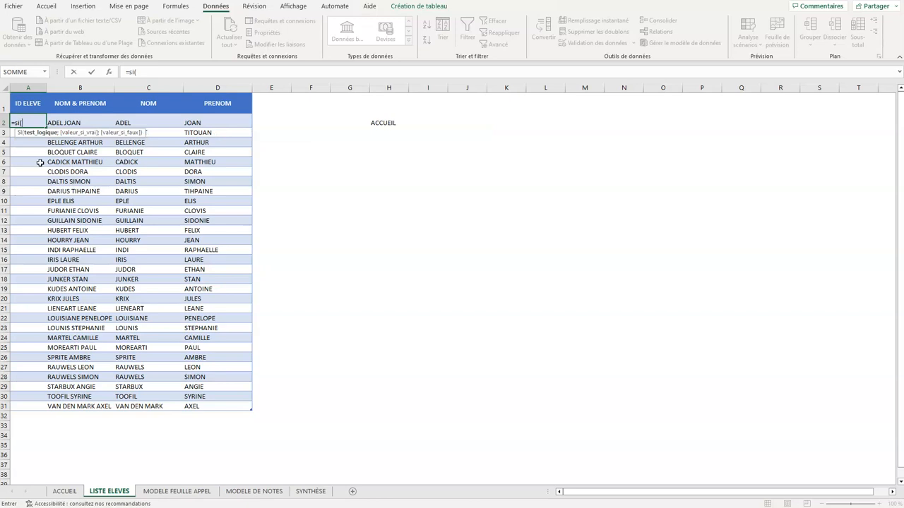
type("est")
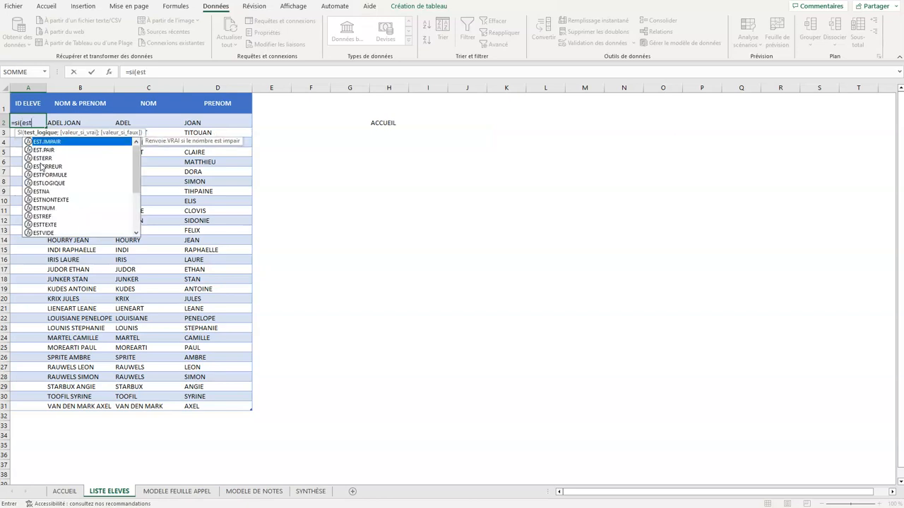
type("vide(")
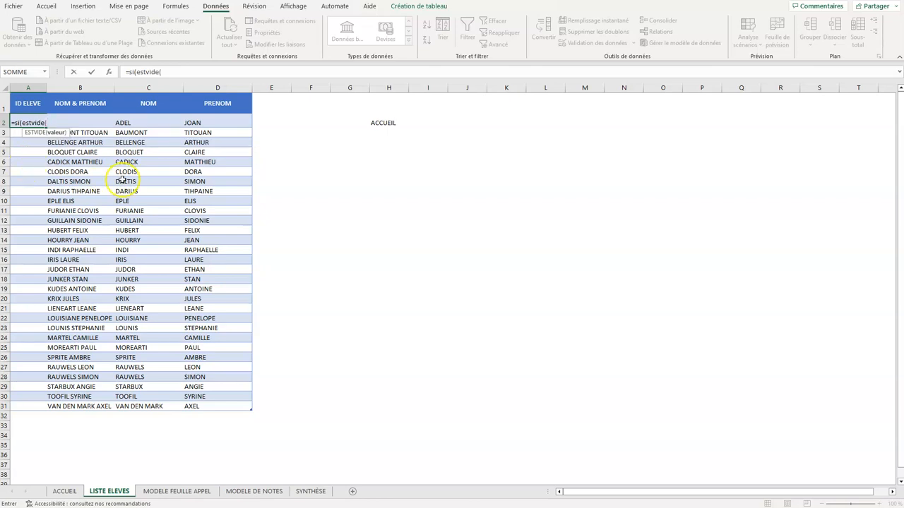
left_click(145, 122)
type(");")
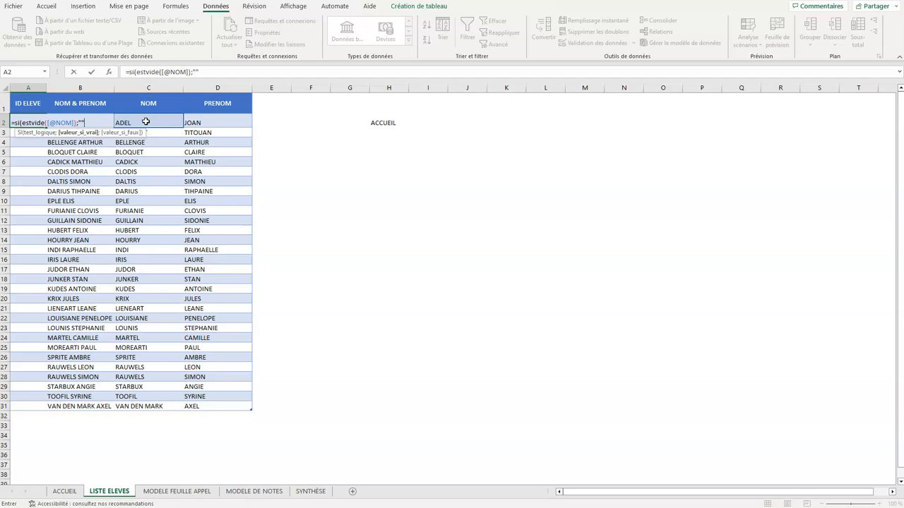
type(";")
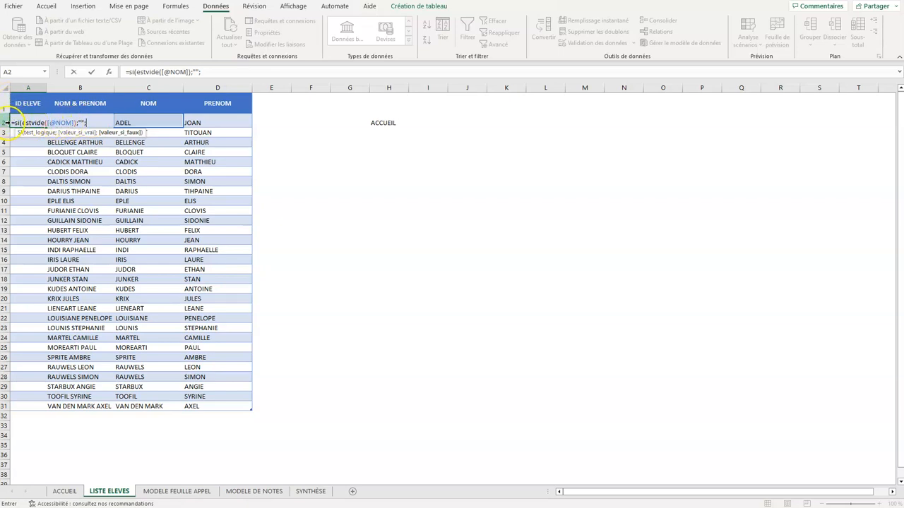
left_click(223, 74)
type("l")
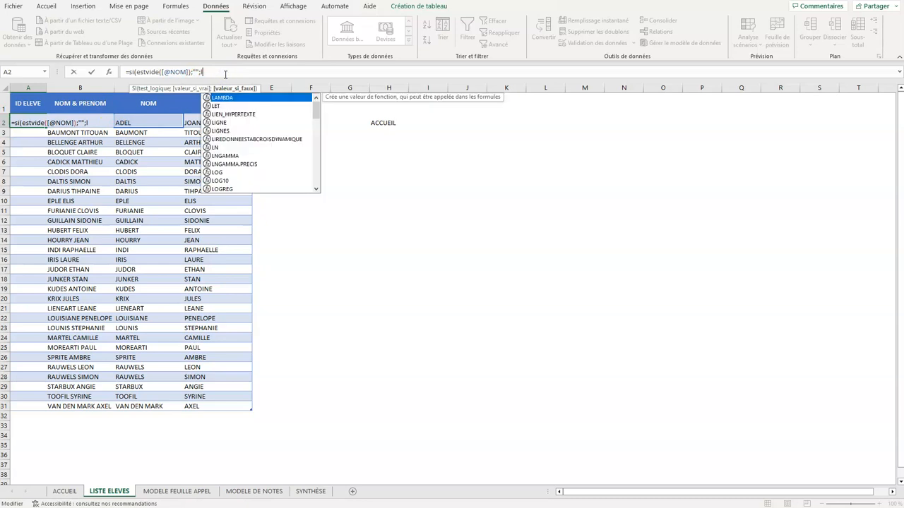
type("igne(")
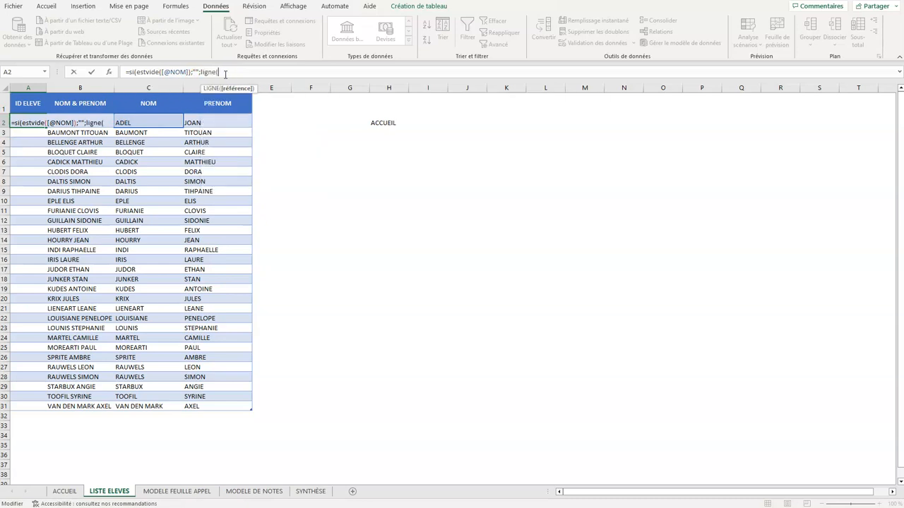
left_click(161, 123)
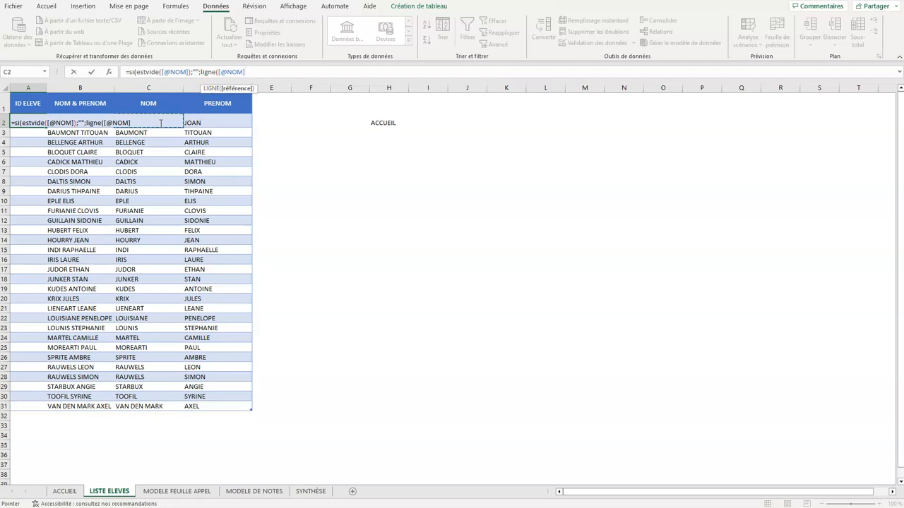
type(")")
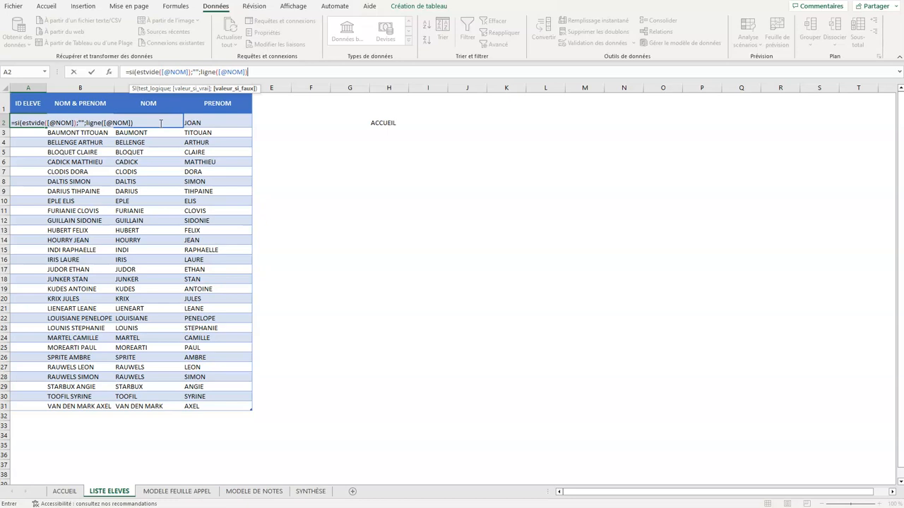
type("-1)")
key("Return")
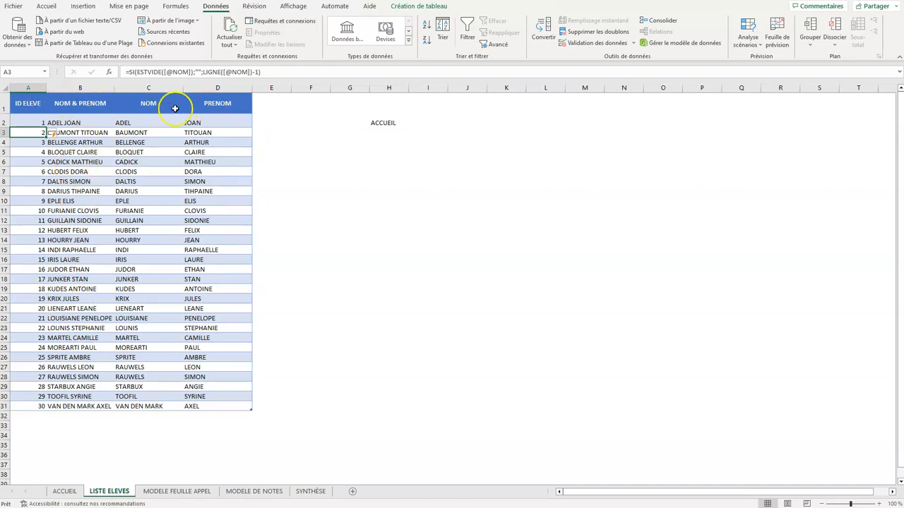
Step: Merge and centre H2:I3 containing ACCUEIL on the LISTE ELEVES sheet, and align its text vertically in the middle
left_click(381, 122)
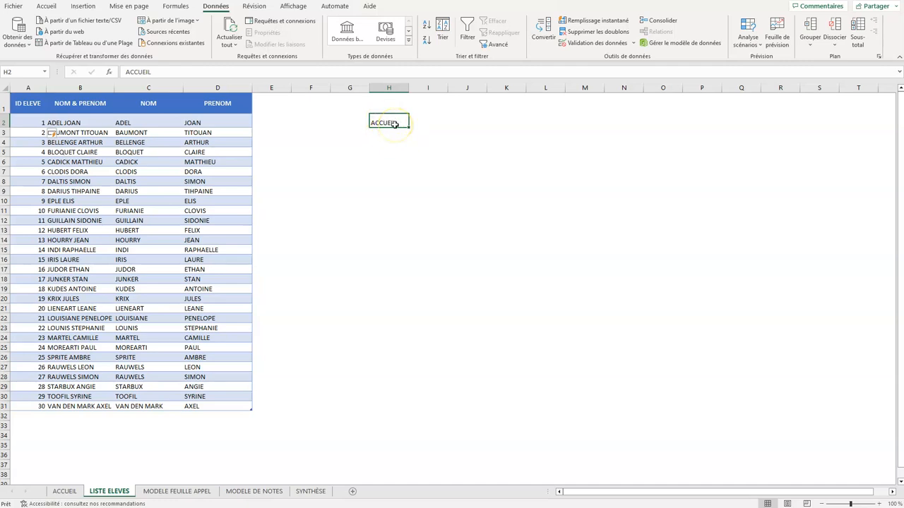
left_click(64, 491)
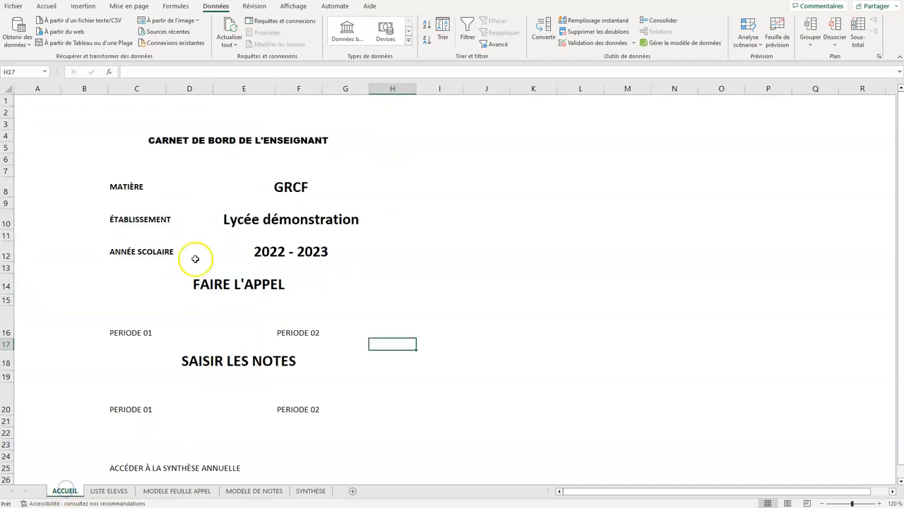
left_click(113, 493)
left_click_drag(384, 123, 430, 133)
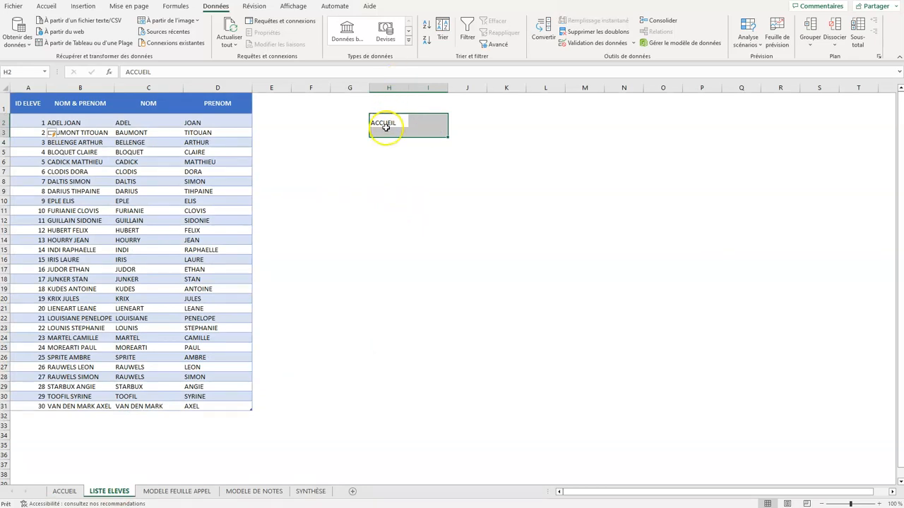
scroll(390, 118, "down", 1)
scroll(392, 128, "up", 1)
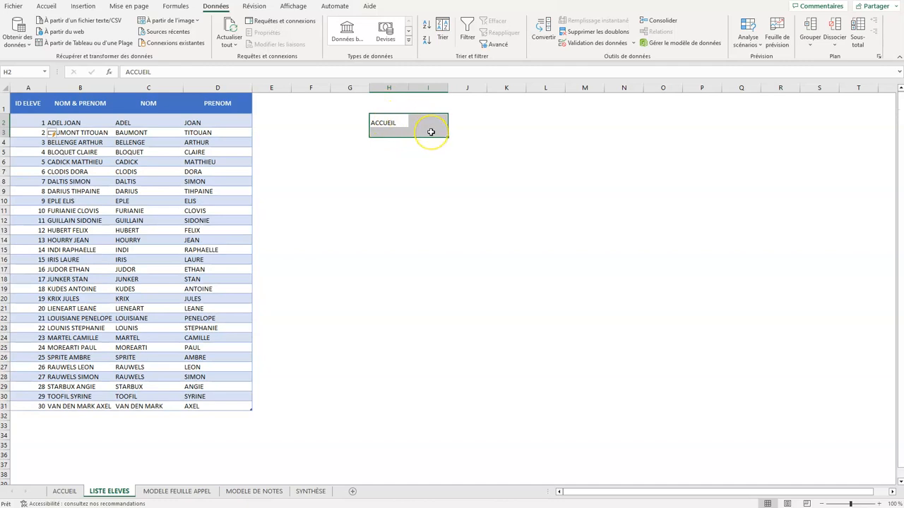
left_click(43, 7)
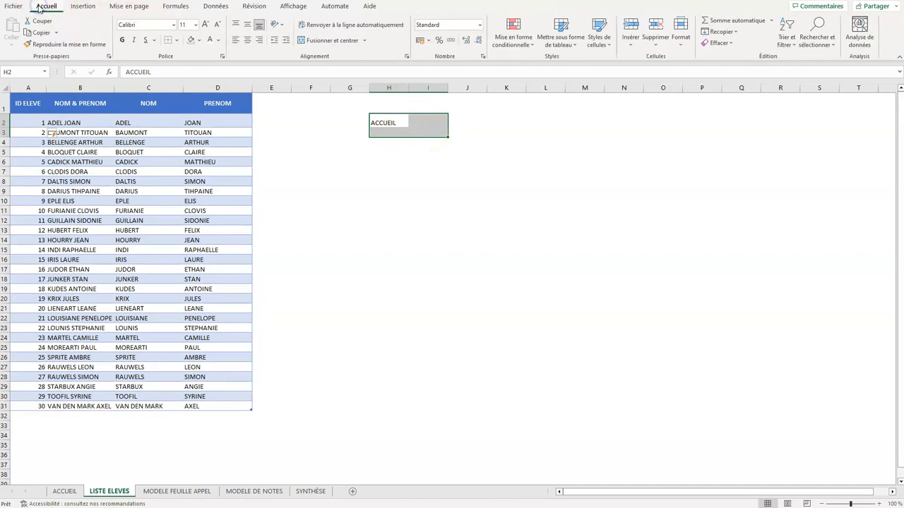
left_click(331, 43)
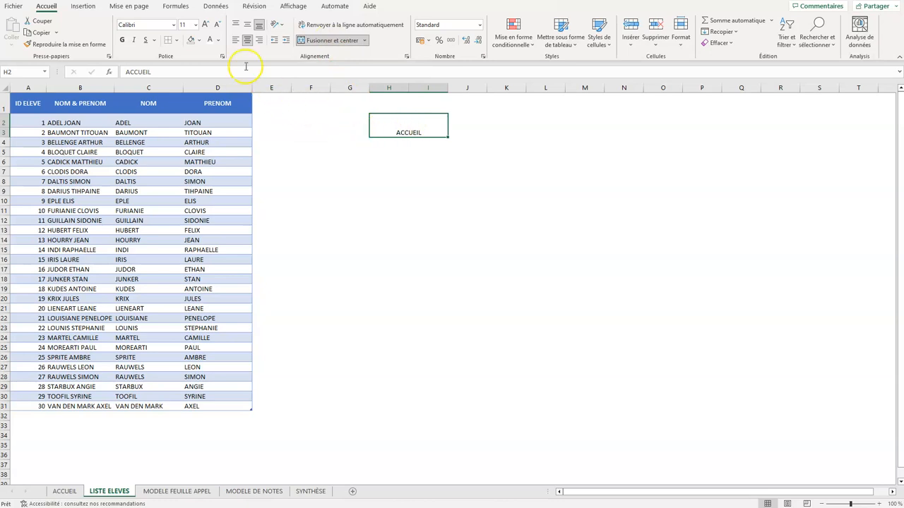
left_click(248, 25)
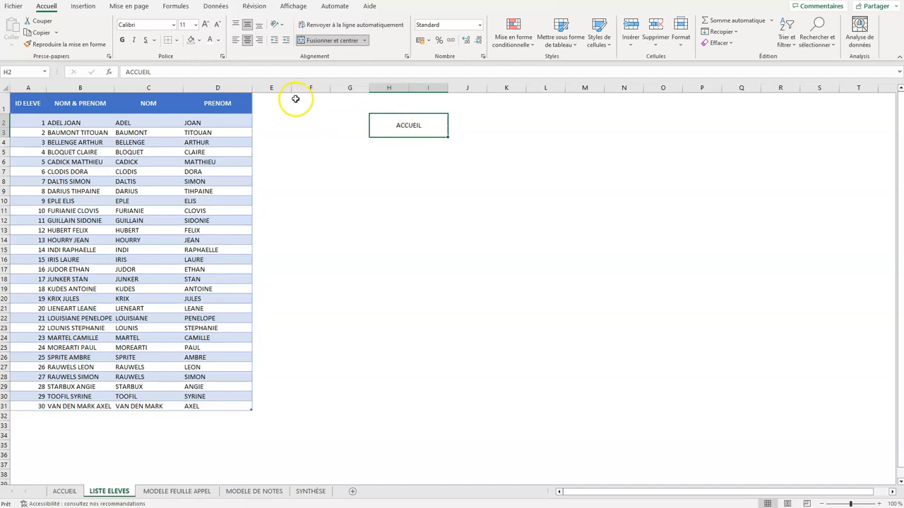
Step: Fill the merged ACCUEIL cell with the green theme colour
left_click(200, 41)
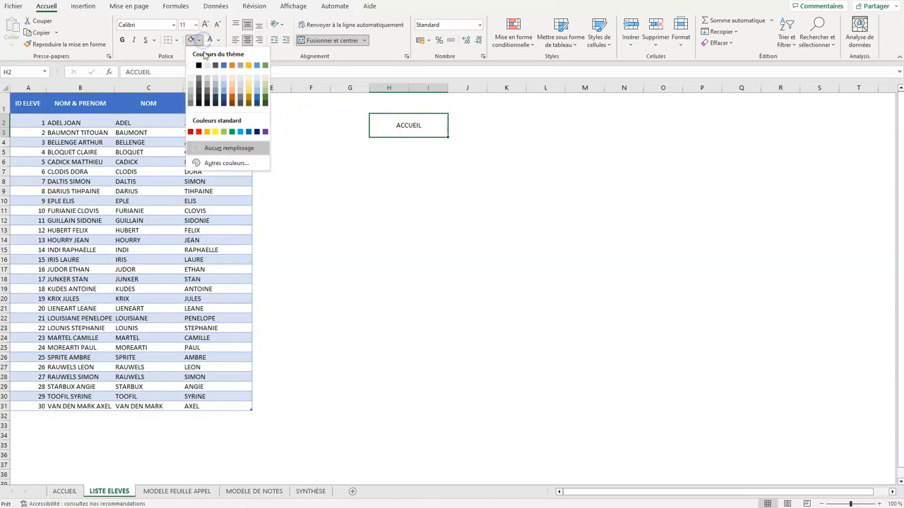
left_click(266, 66)
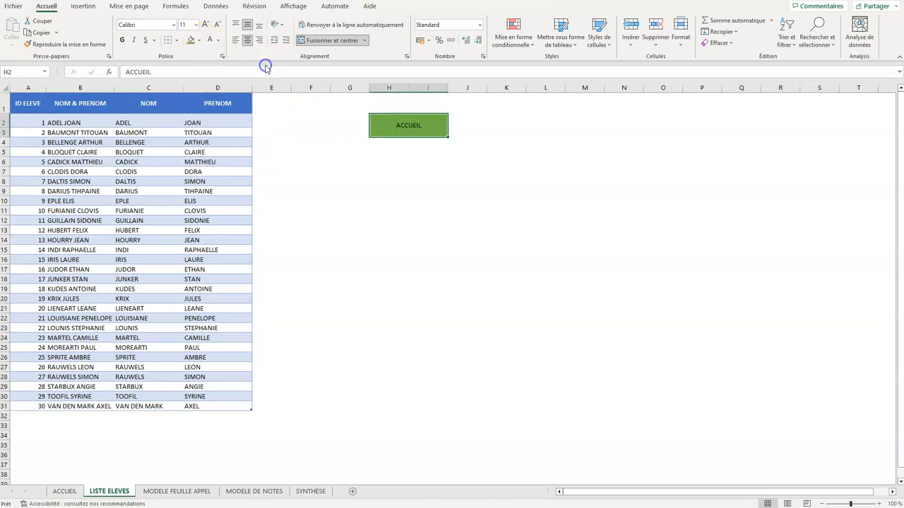
left_click(412, 193)
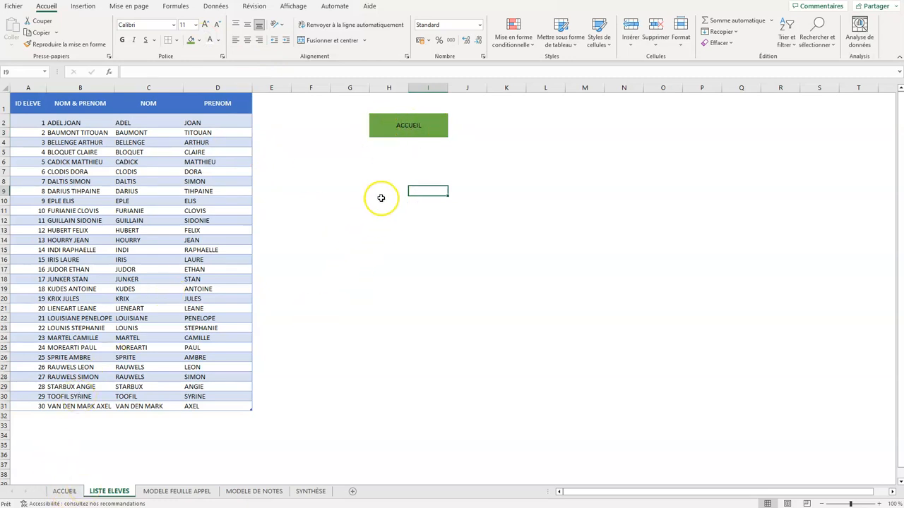
Step: Insert a hyperlink on the ACCUEIL cell pointing to cell A1 of the ACCUEIL sheet in this document
left_click(406, 127)
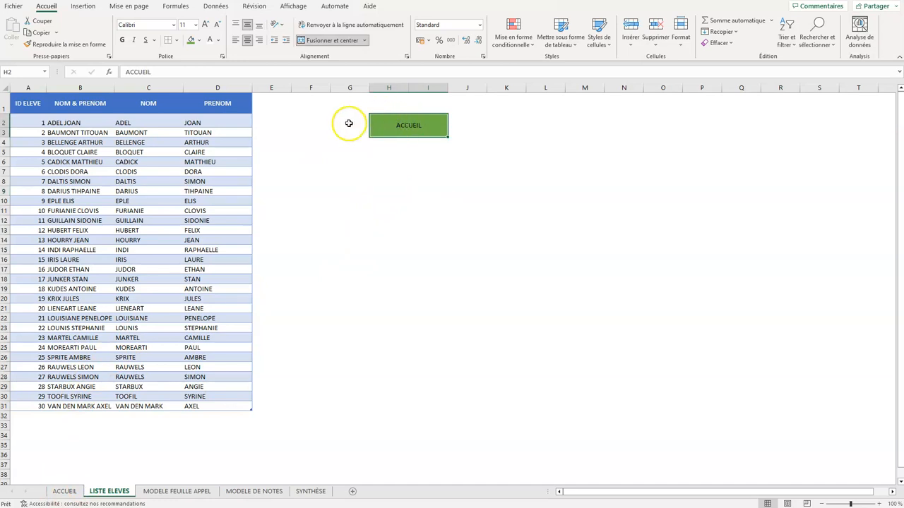
right_click(415, 125)
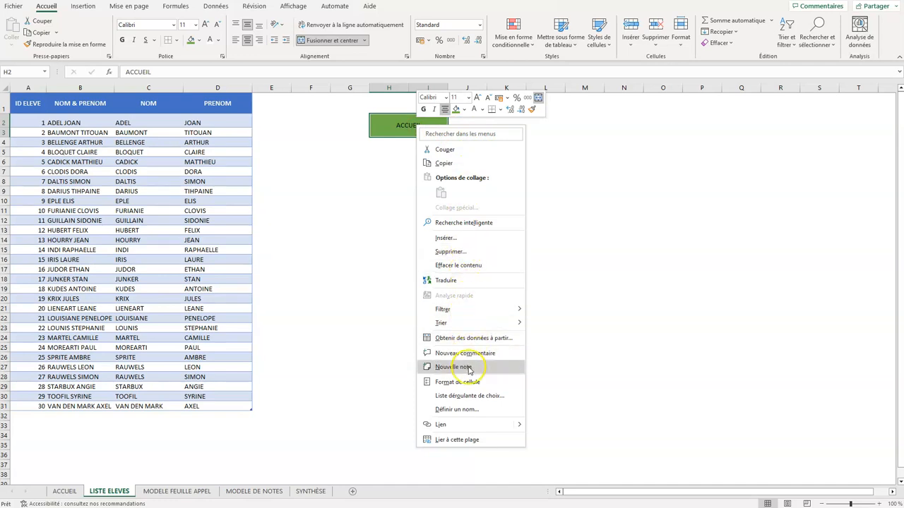
left_click(494, 425)
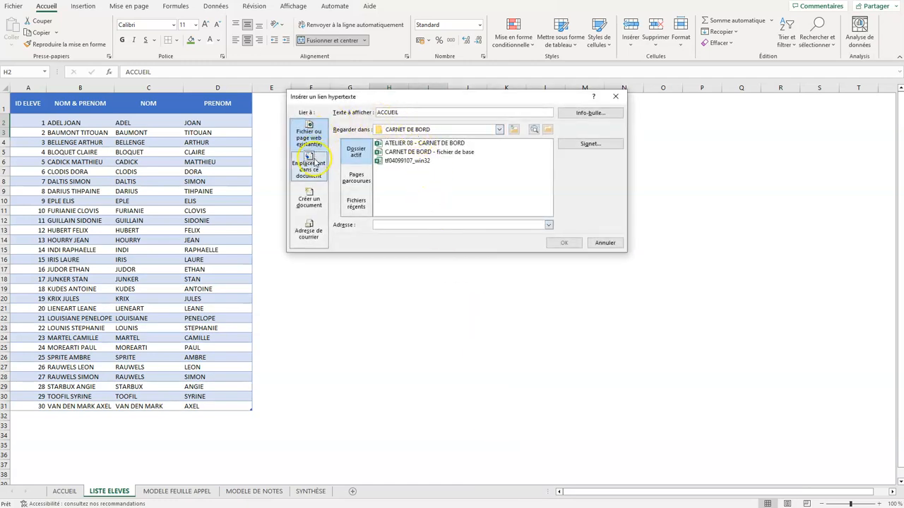
left_click(315, 169)
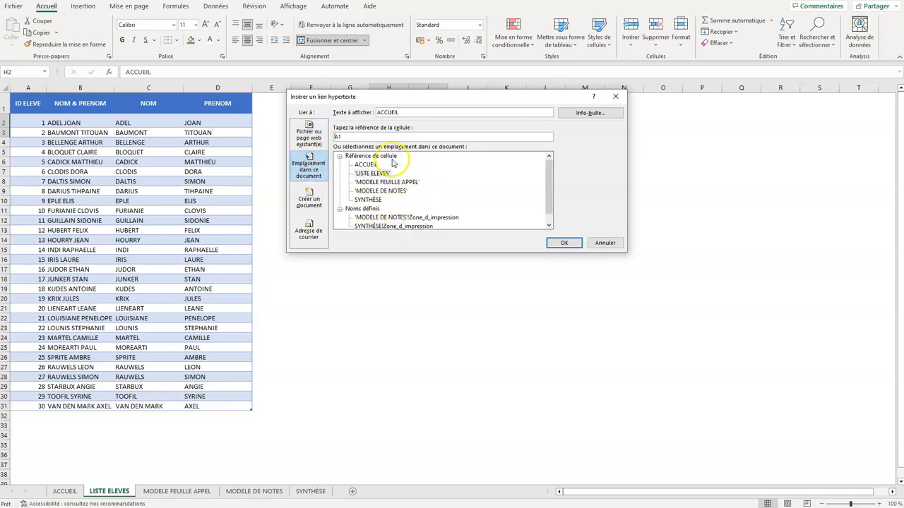
left_click(368, 165)
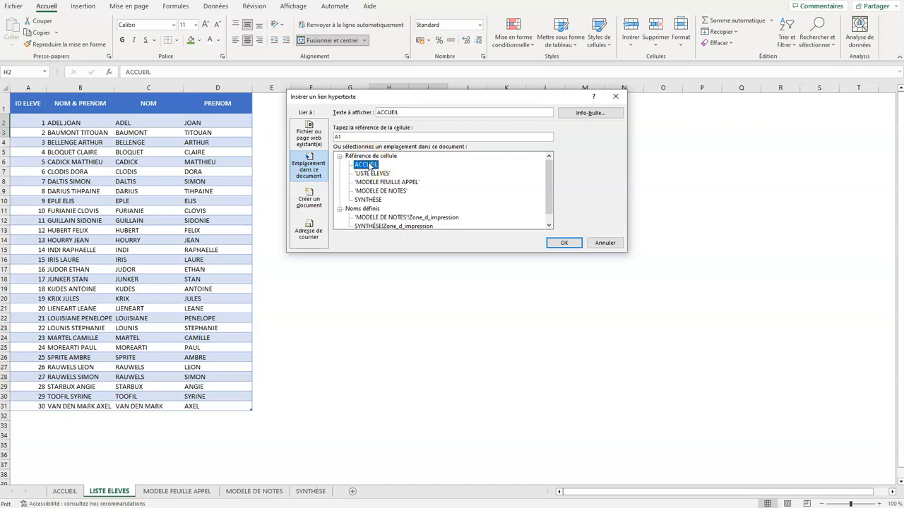
left_click(569, 244)
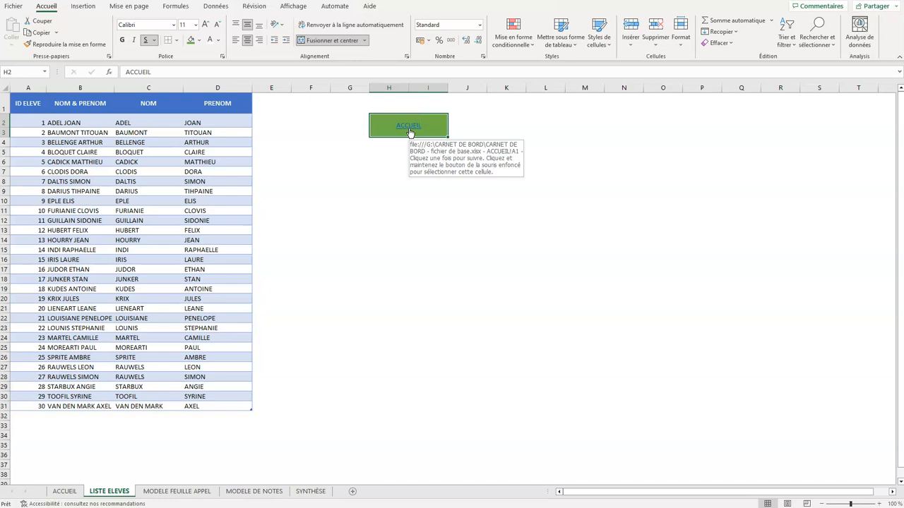
Step: Format the ACCUEIL link text in H2 as white, bold and size 22
left_click_drag(410, 133, 414, 131)
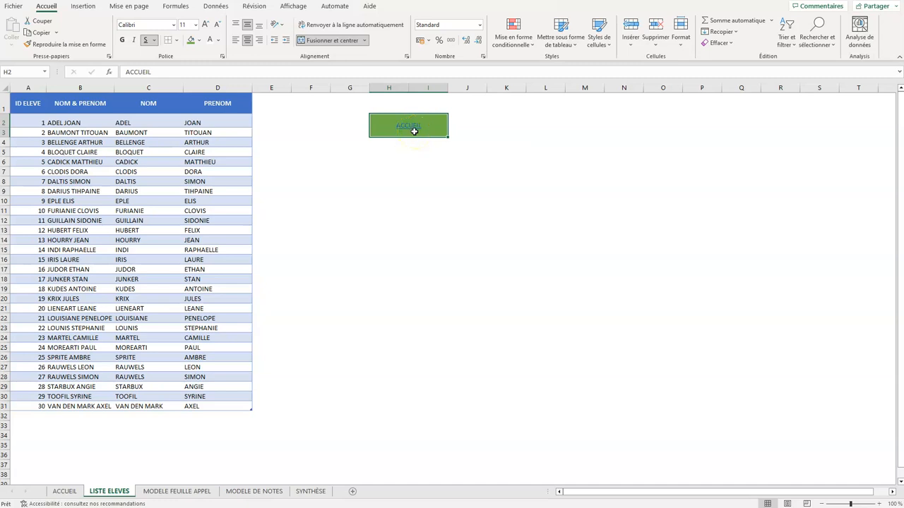
left_click(427, 132)
left_click(210, 40)
left_click(270, 94)
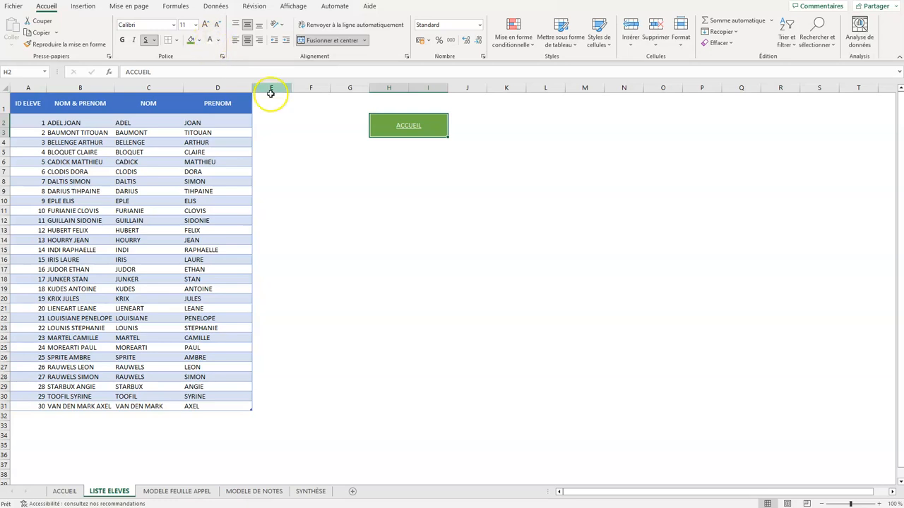
left_click(121, 40)
left_click(204, 25)
left_click(204, 25)
left_click(205, 25)
left_click(204, 25)
left_click(204, 25)
left_click(204, 24)
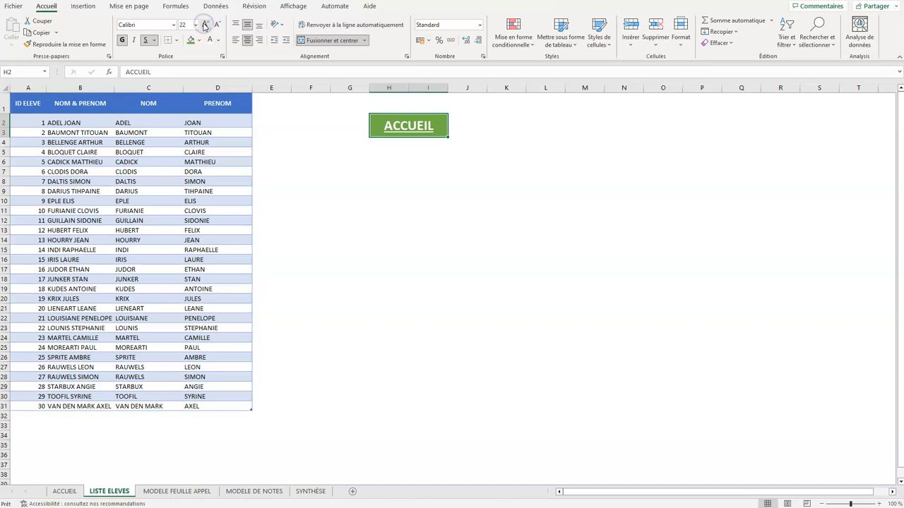
left_click(302, 141)
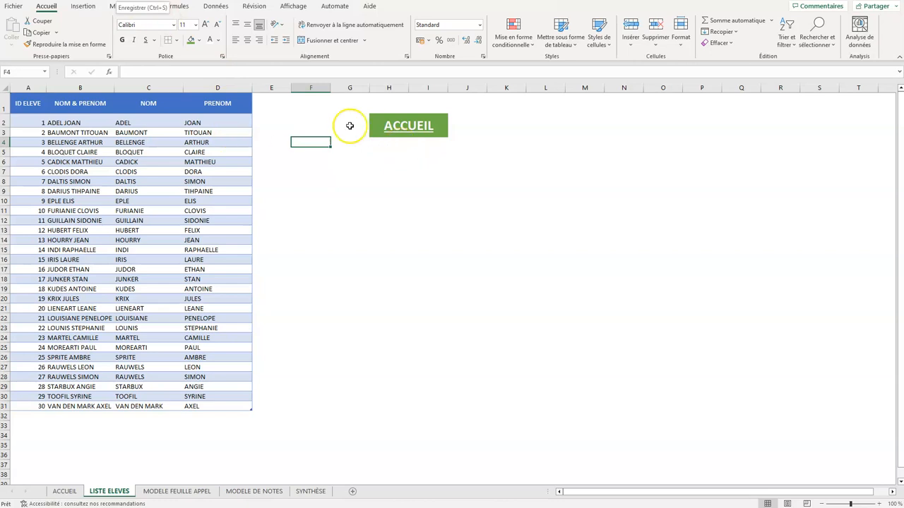
Step: Test the ACCUEIL link by following it to the home sheet, and return to the LISTE ELEVES sheet
left_click(406, 130)
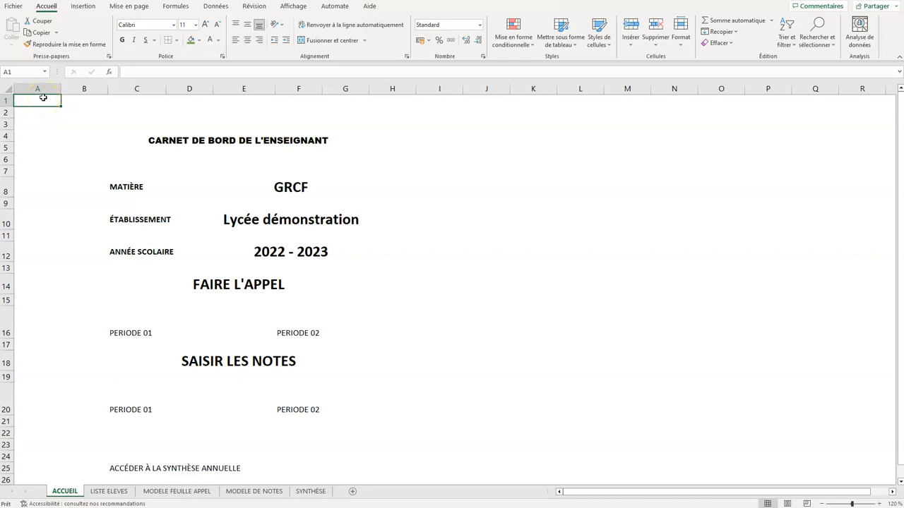
left_click(298, 192)
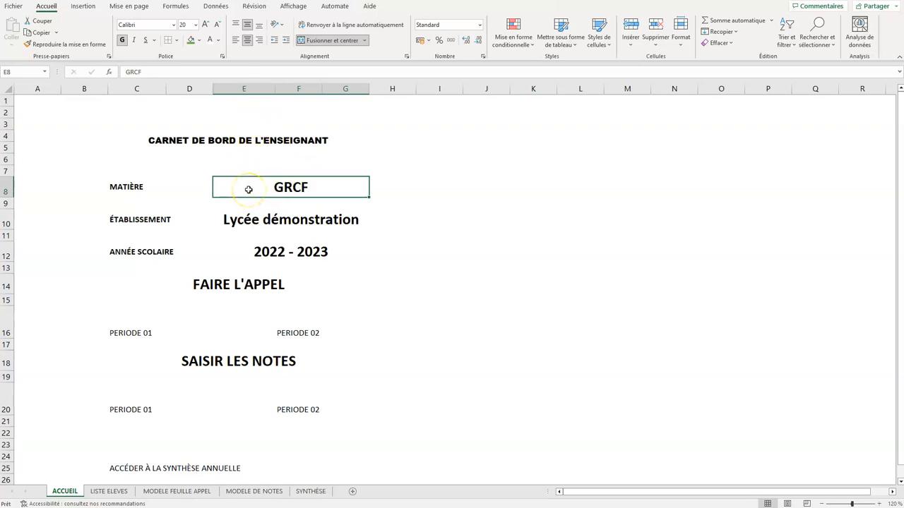
left_click(121, 491)
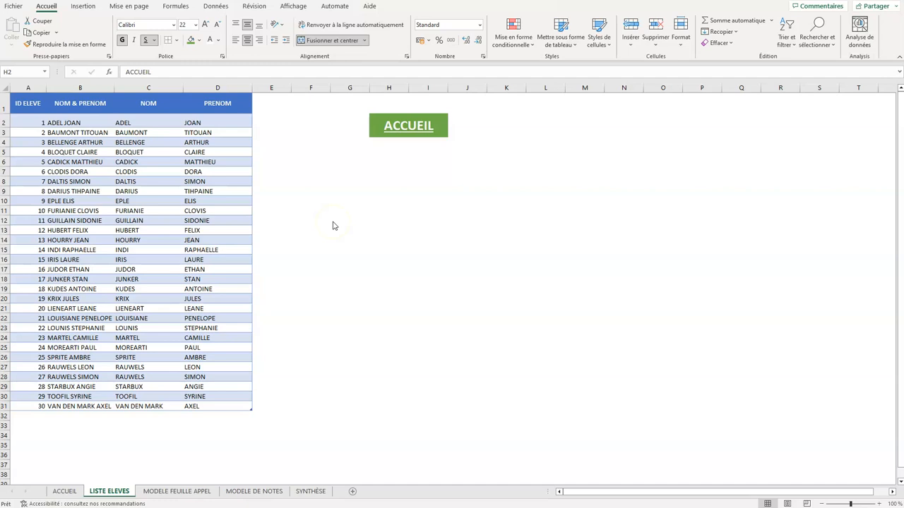
Step: Open the MODELE FEUILLE APPEL sheet
left_click(191, 493)
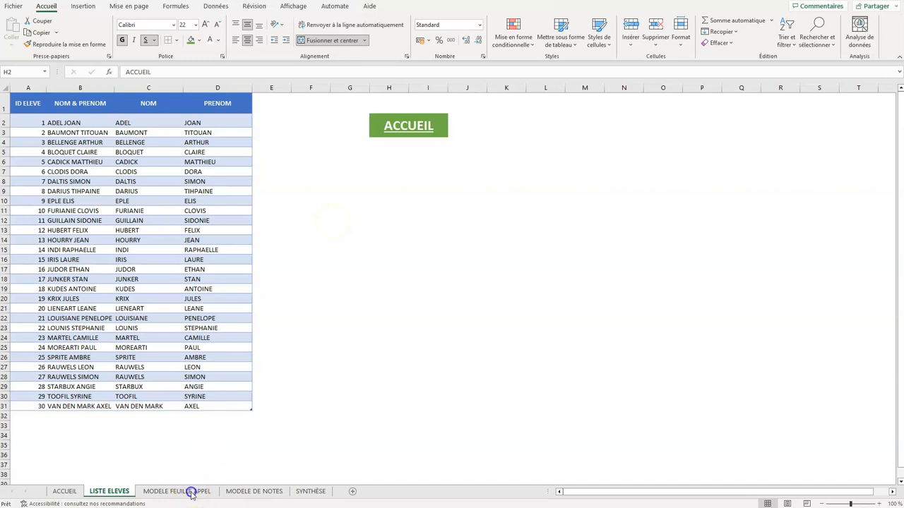